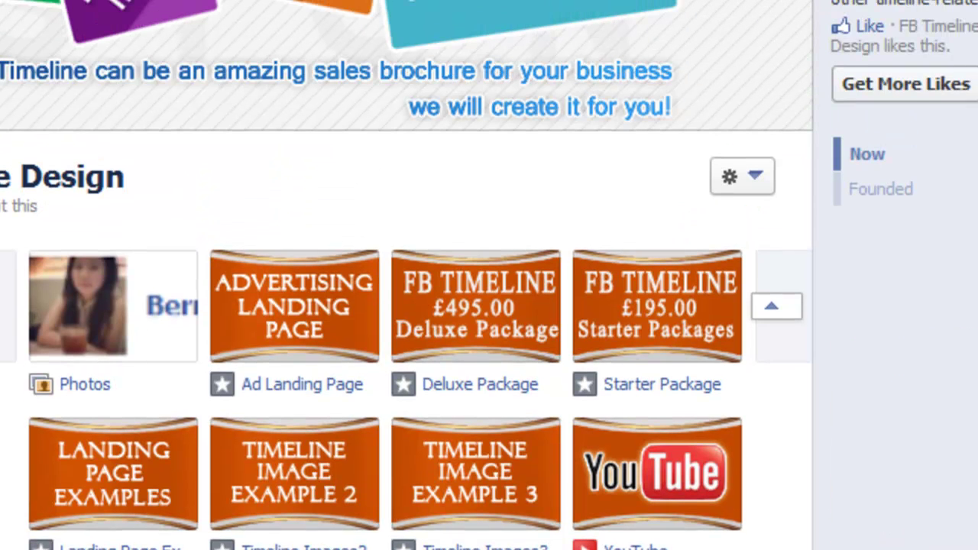
Collapse the expanded grid of page apps to a single row
{"action": "scroll", "coordinate": [405, 306], "scroll_direction": "down", "scroll_amount": 3}
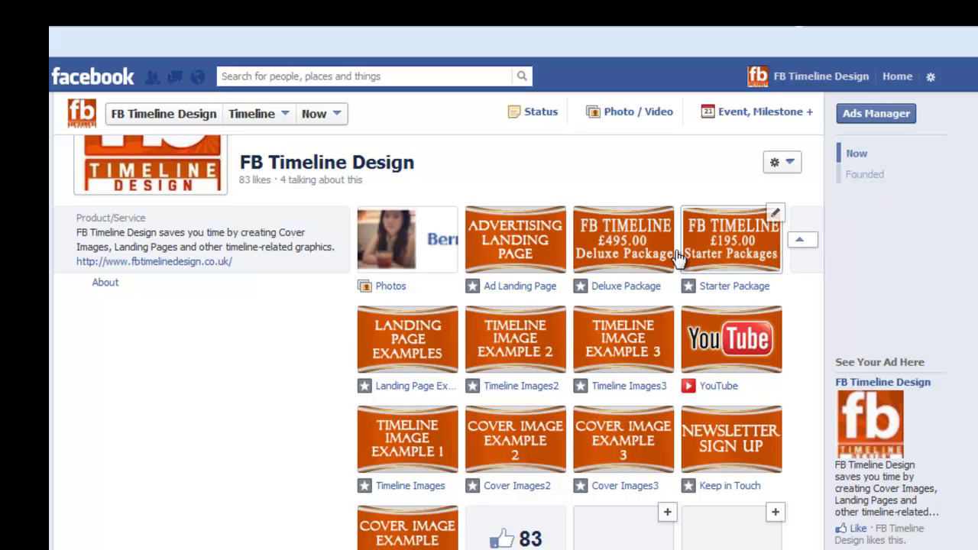
{"action": "left_click", "coordinate": [799, 239]}
{"action": "scroll", "coordinate": [391, 305], "scroll_direction": "up", "scroll_amount": 3}
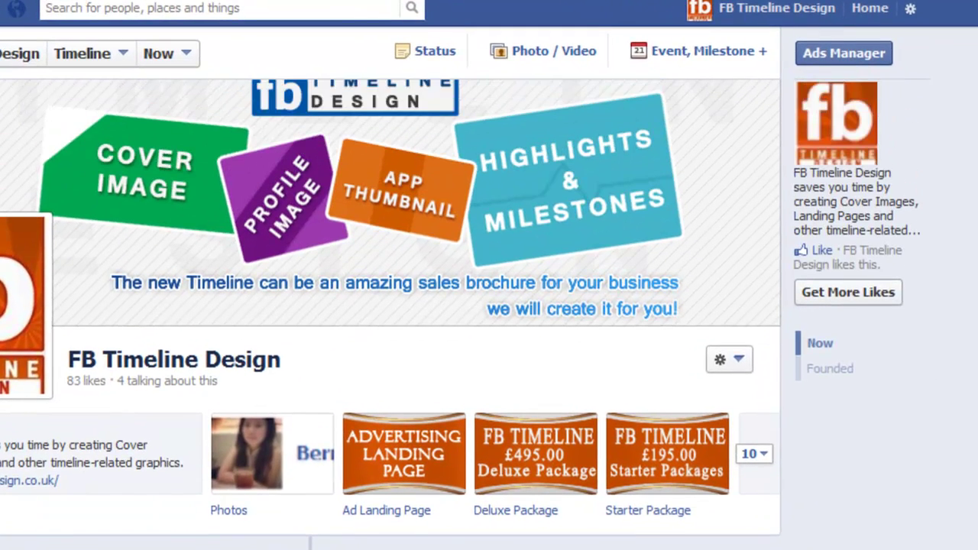
Write the status text "Free audio lesson to celebrate the new blueprint" in the page's post composer
{"action": "scroll", "coordinate": [392, 305], "scroll_direction": "down", "scroll_amount": 1}
{"action": "scroll", "coordinate": [148, 363], "scroll_direction": "down", "scroll_amount": 5}
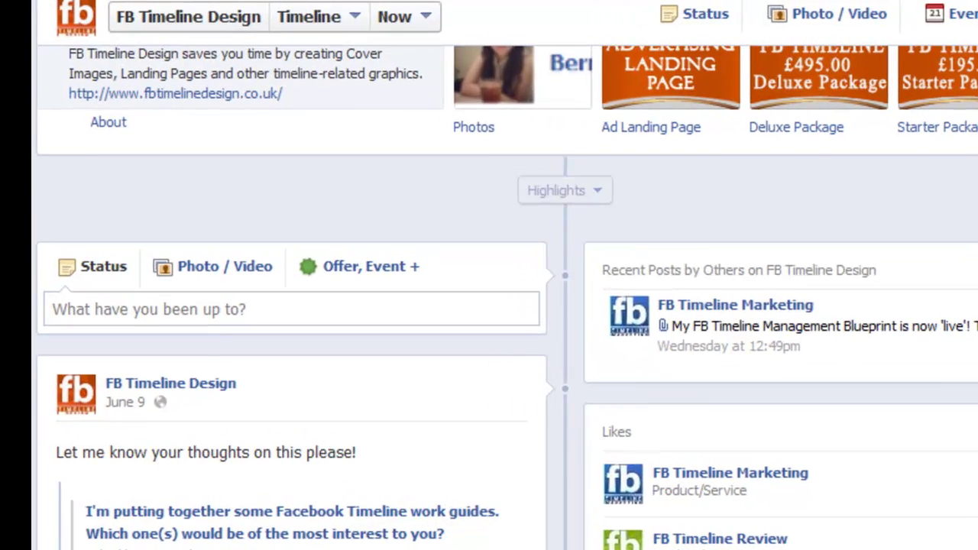
{"action": "scroll", "coordinate": [577, 236], "scroll_direction": "up", "scroll_amount": 2}
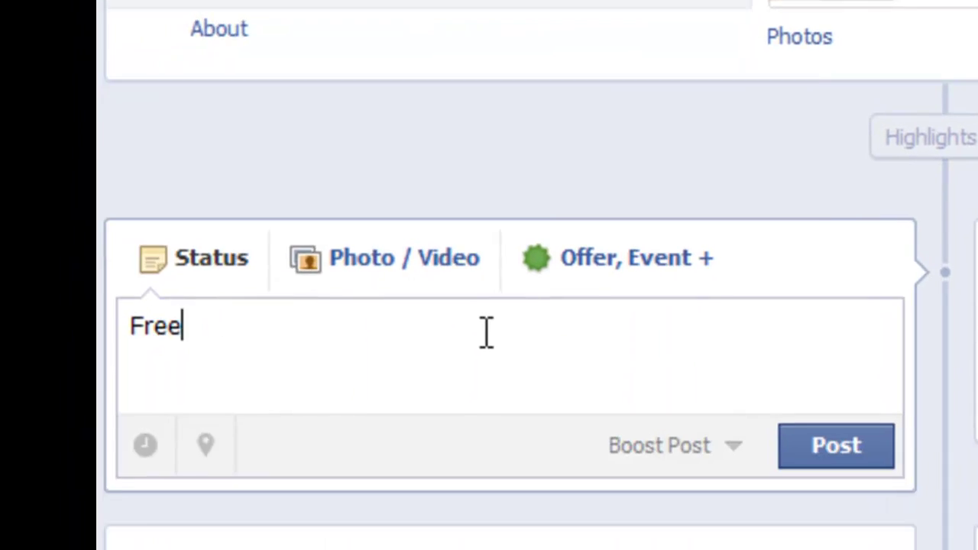
{"action": "type", "text": "audio"}
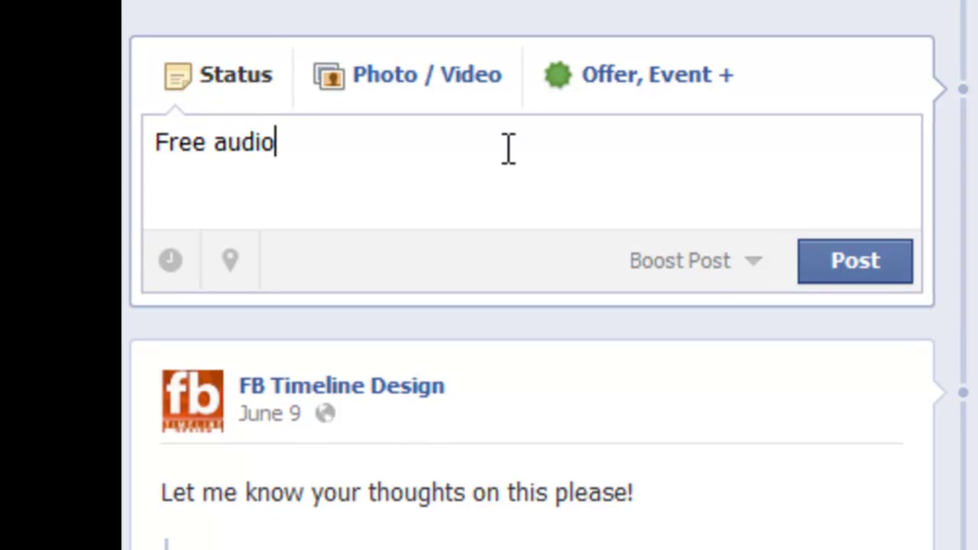
{"action": "type", "text": " lesson to c"}
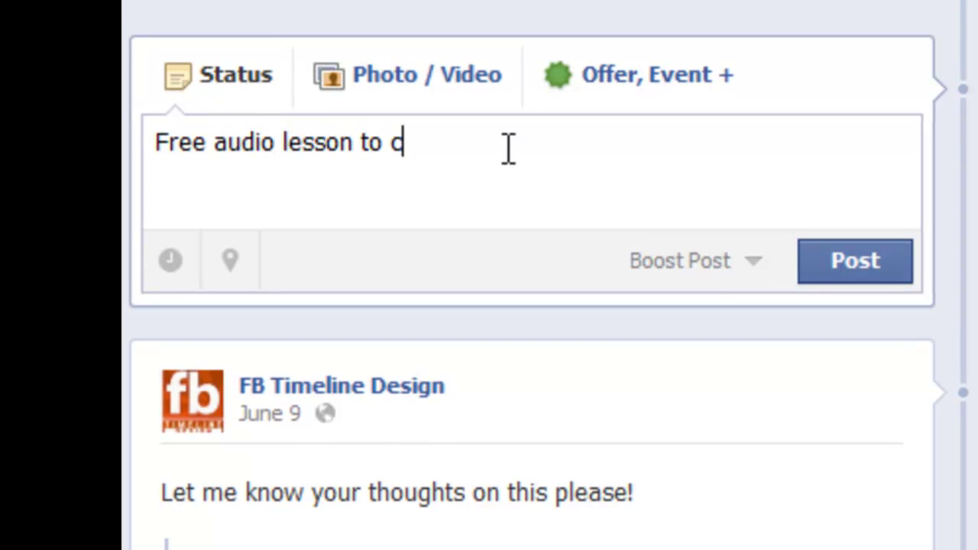
{"action": "type", "text": "elebrate the new "}
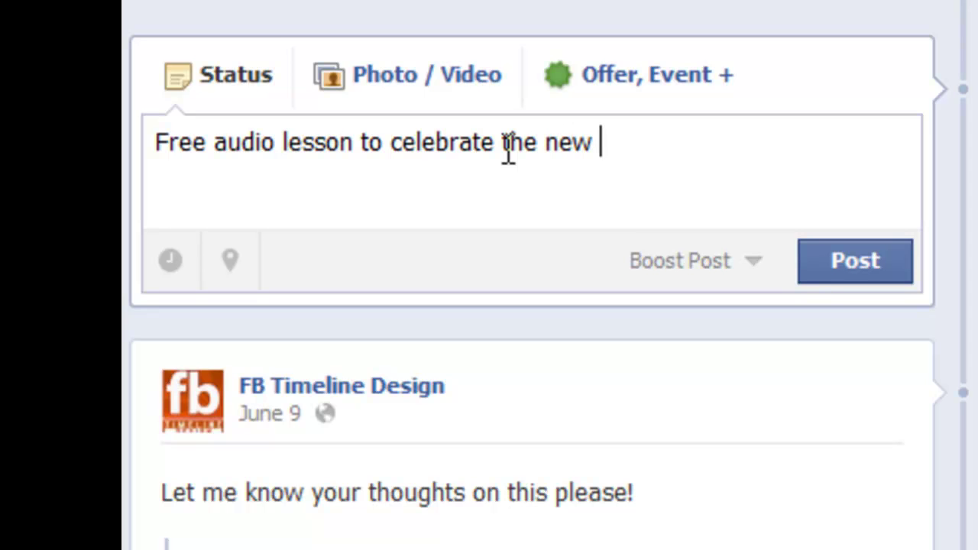
{"action": "type", "text": "bl"}
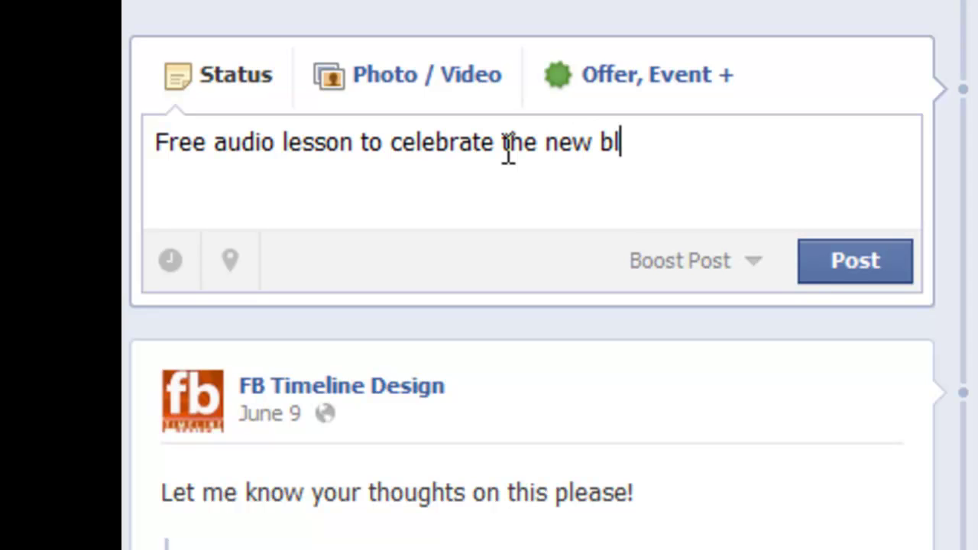
{"action": "type", "text": "ueprint"}
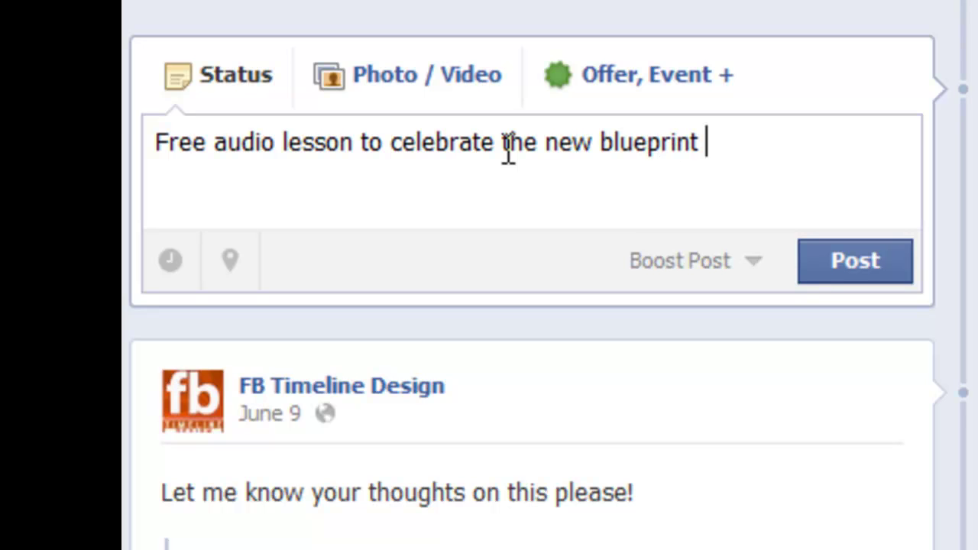
Insert "Timeline Management" before the word "blueprint" in the status text
{"action": "key", "text": "Left"}
{"action": "key", "text": "Left"}
{"action": "key", "text": "Left"}
{"action": "key", "text": "Left"}
{"action": "key", "text": "Left"}
{"action": "key", "text": "Left"}
{"action": "key", "text": "Left"}
{"action": "key", "text": "Left"}
{"action": "key", "text": "Left"}
{"action": "key", "text": "Left"}
{"action": "type", "text": "Timeline Management"}
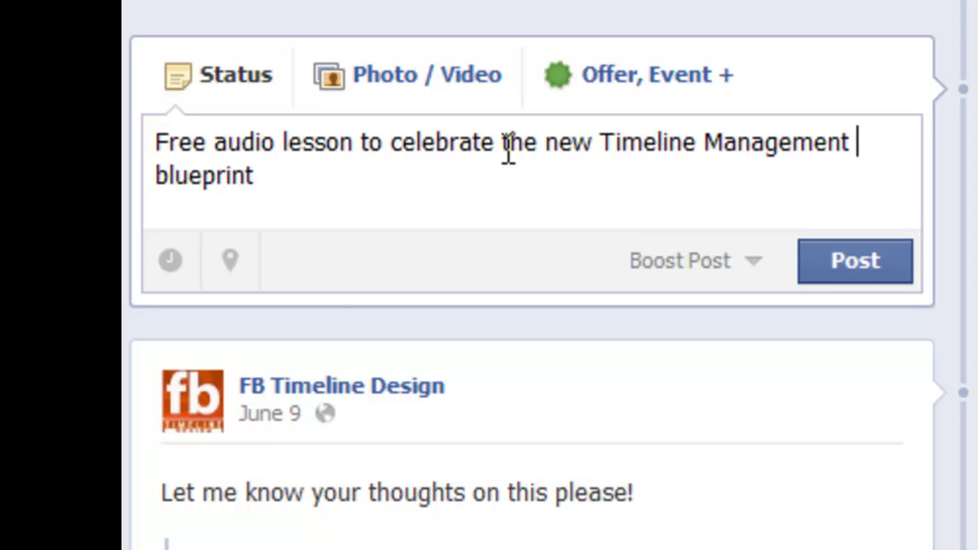
Capitalise the last word of the status text as "Blueprint"
{"action": "key", "text": "Right"}
{"action": "key", "text": "Left"}
{"action": "type", "text": "B"}
{"action": "key", "text": "Delete"}
{"action": "key", "text": "Right"}
{"action": "key", "text": "Right"}
{"action": "key", "text": "Right"}
{"action": "key", "text": "Right"}
{"action": "key", "text": "Right"}
{"action": "key", "text": "Right"}
{"action": "key", "text": "Right"}
{"action": "key", "text": "Right"}
Attach the FBTM_Audio PNG image from the Desktop to the status as a photo and publish the post
{"action": "left_click", "coordinate": [430, 97]}
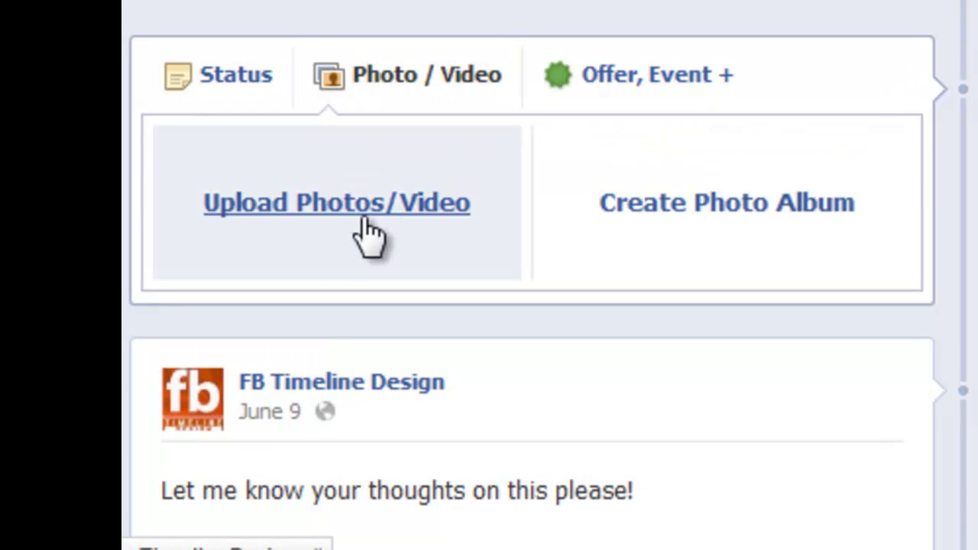
{"action": "left_click", "coordinate": [362, 222]}
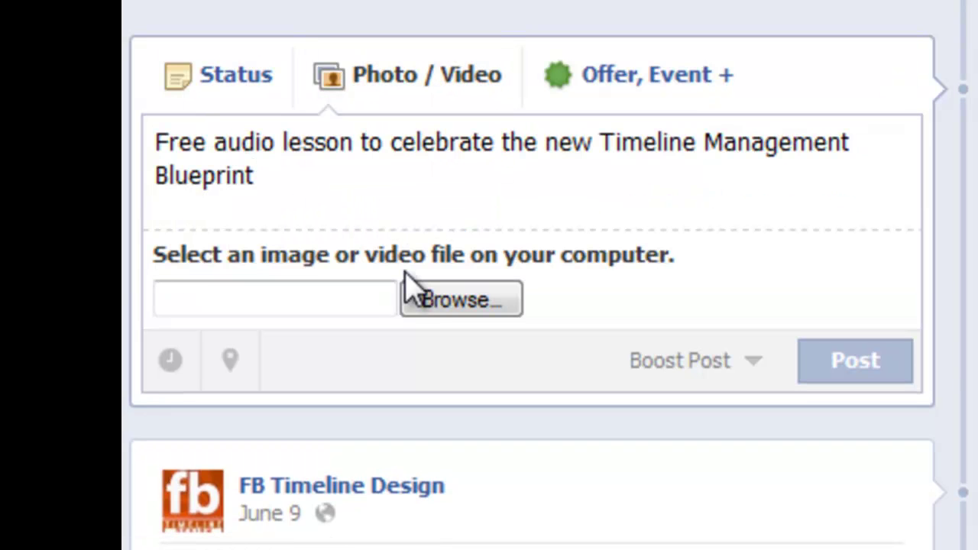
{"action": "left_click", "coordinate": [420, 306]}
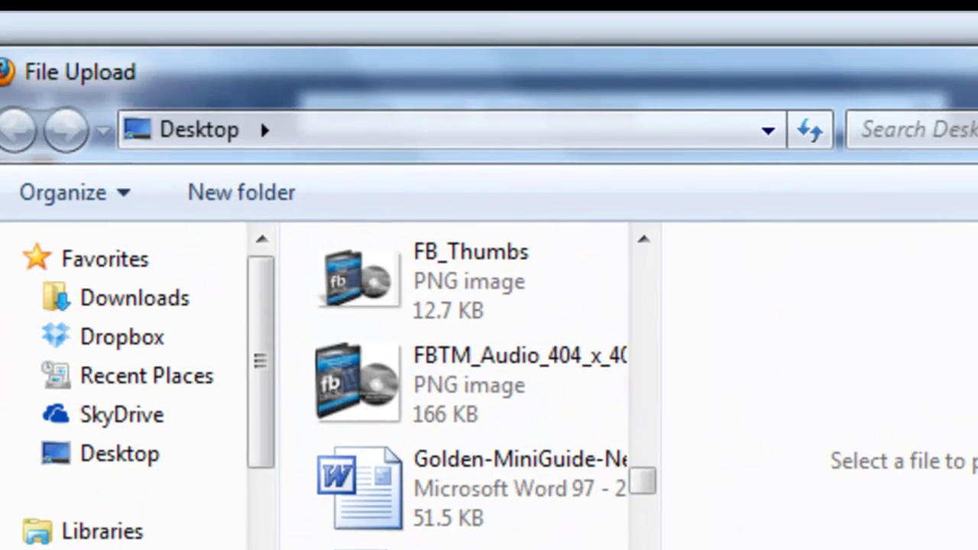
{"action": "double_click", "coordinate": [454, 372]}
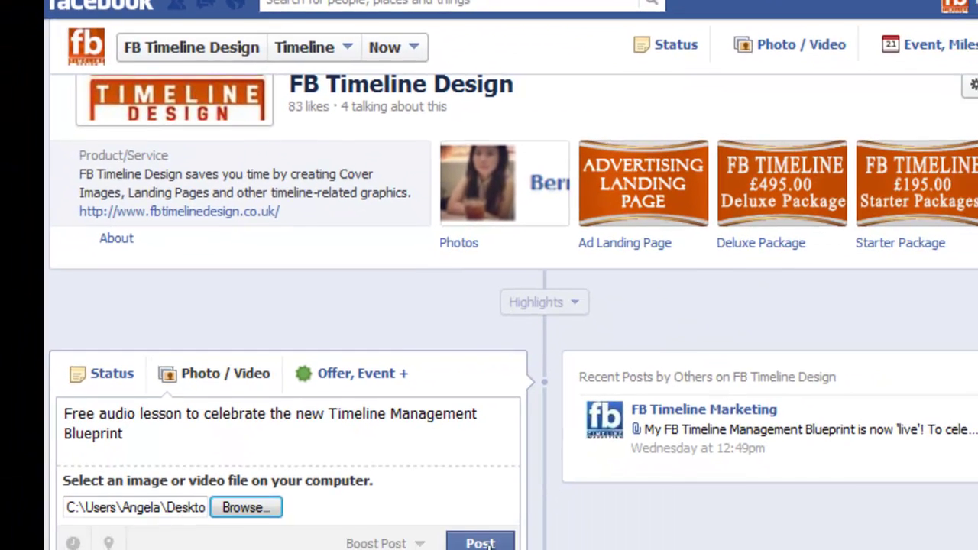
{"action": "left_click", "coordinate": [484, 543]}
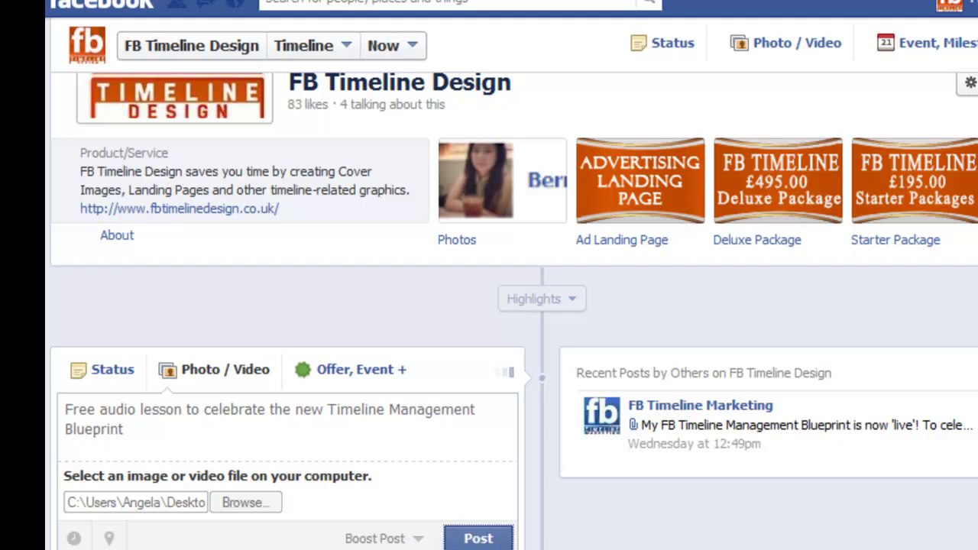
Examine the published photo post on the timeline and the Photos thumbnail in the page header
{"action": "scroll", "coordinate": [483, 535], "scroll_direction": "down", "scroll_amount": 2}
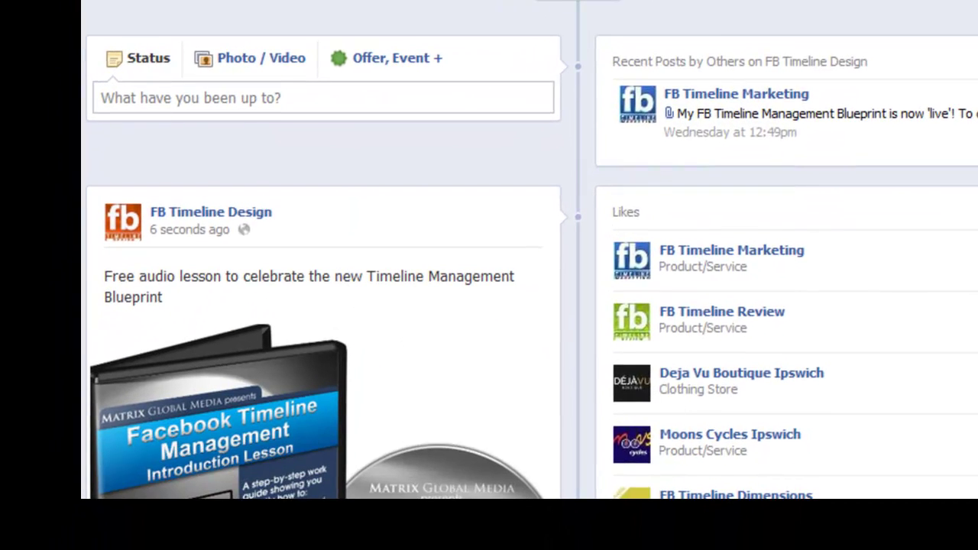
{"action": "scroll", "coordinate": [731, 256], "scroll_direction": "down", "scroll_amount": 3}
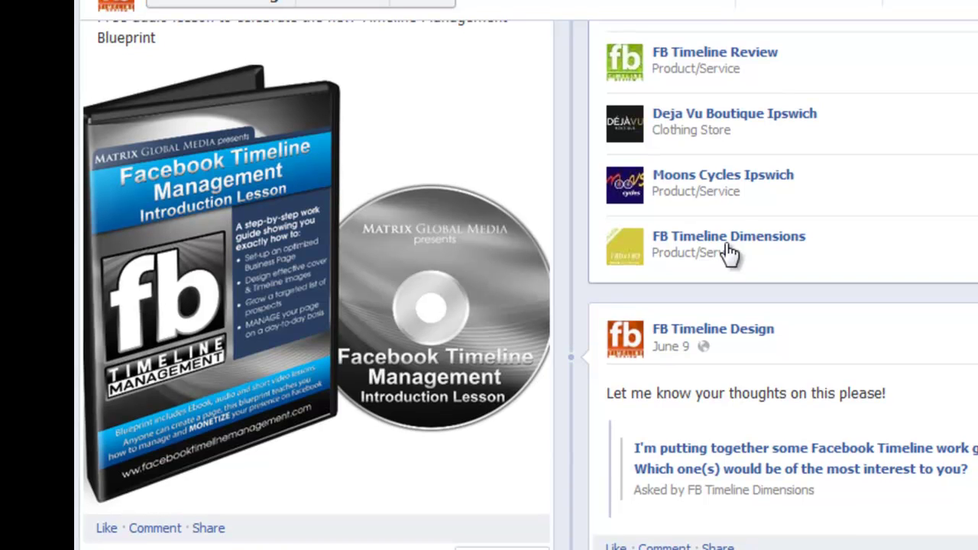
{"action": "scroll", "coordinate": [491, 318], "scroll_direction": "up", "scroll_amount": 2}
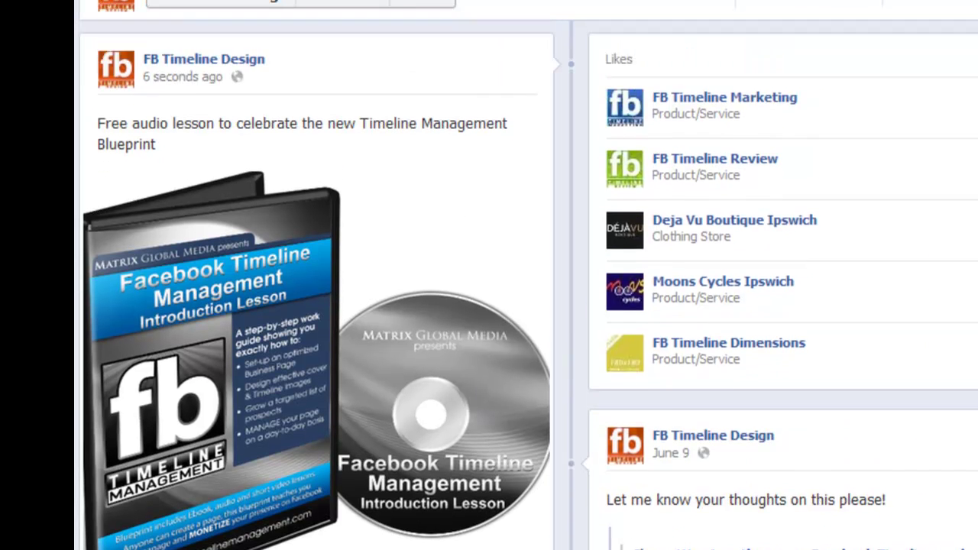
{"action": "scroll", "coordinate": [489, 285], "scroll_direction": "down", "scroll_amount": 1}
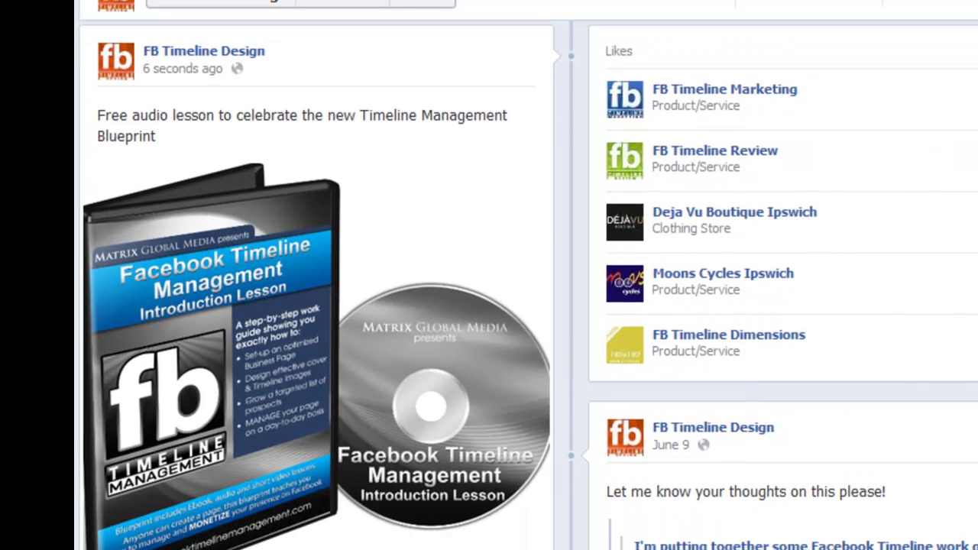
{"action": "scroll", "coordinate": [527, 285], "scroll_direction": "up", "scroll_amount": 6}
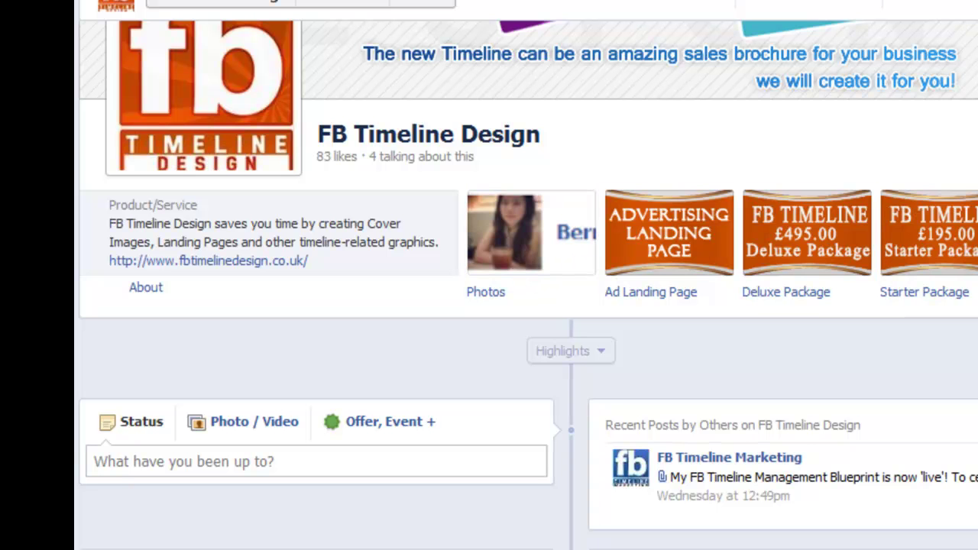
{"action": "scroll", "coordinate": [527, 285], "scroll_direction": "down", "scroll_amount": 20}
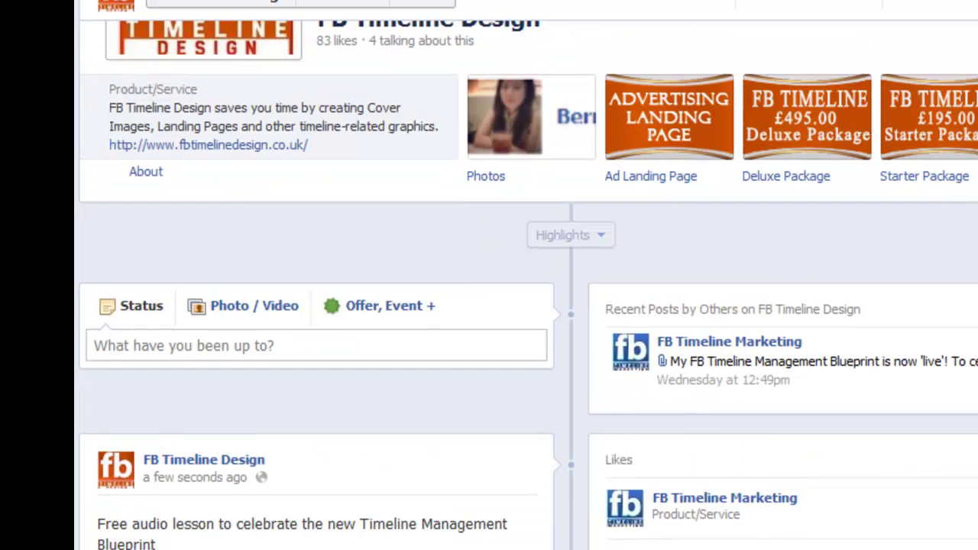
{"action": "scroll", "coordinate": [489, 305], "scroll_direction": "down", "scroll_amount": 1}
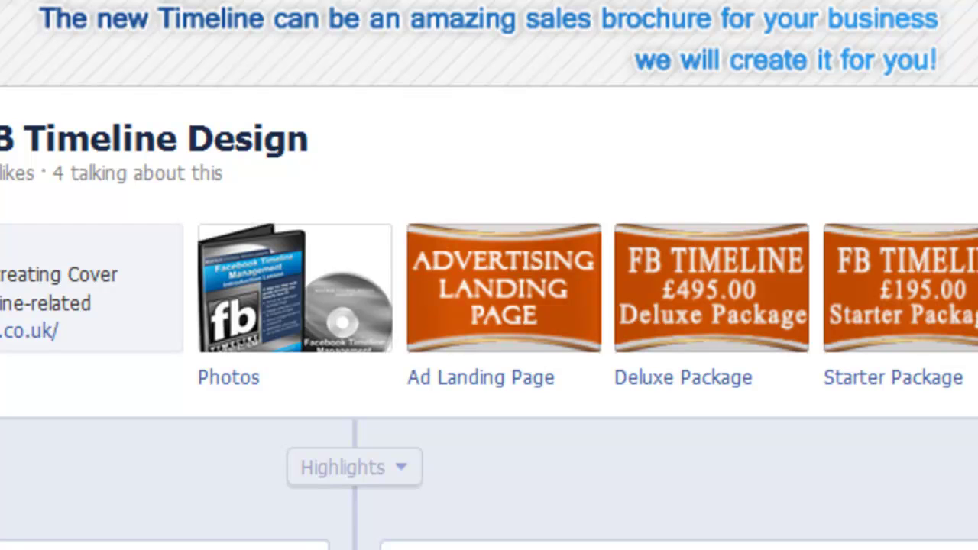
{"action": "left_click_drag", "start_coordinate": [374, 3], "coordinate": [393, 227]}
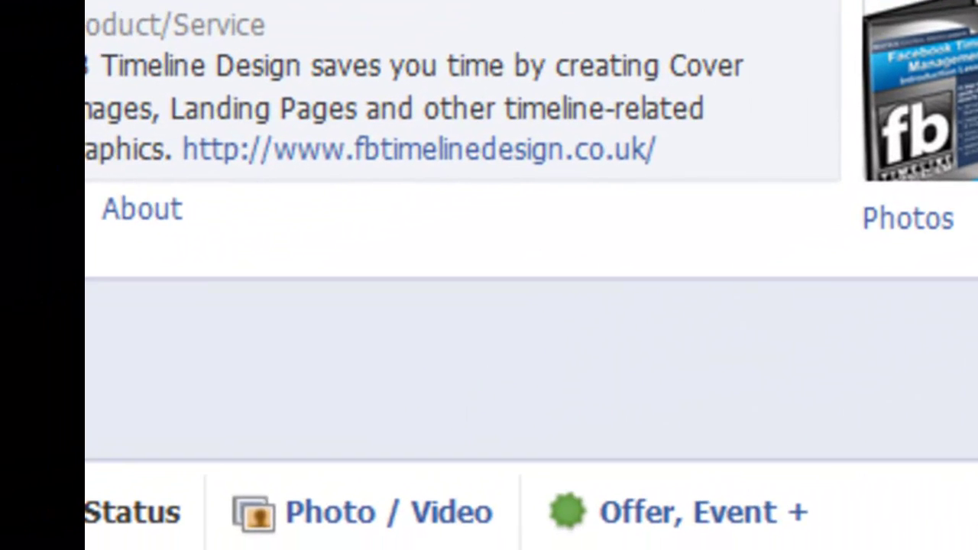
{"action": "left_click_drag", "start_coordinate": [0, 333], "coordinate": [330, 397]}
{"action": "left_click_drag", "start_coordinate": [719, 318], "coordinate": [863, 333]}
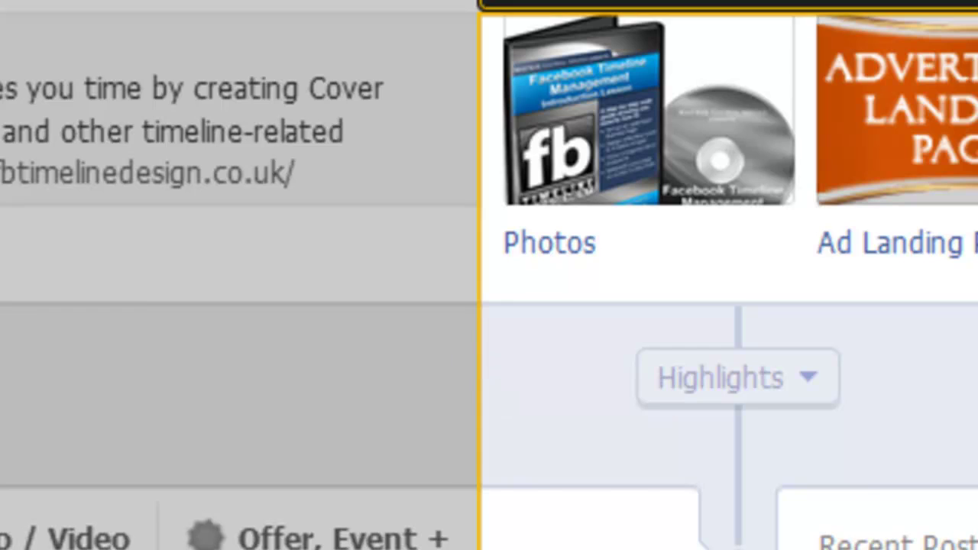
{"action": "left_click_drag", "start_coordinate": [977, 333], "coordinate": [892, 334]}
{"action": "left_click_drag", "start_coordinate": [540, 549], "coordinate": [456, 549]}
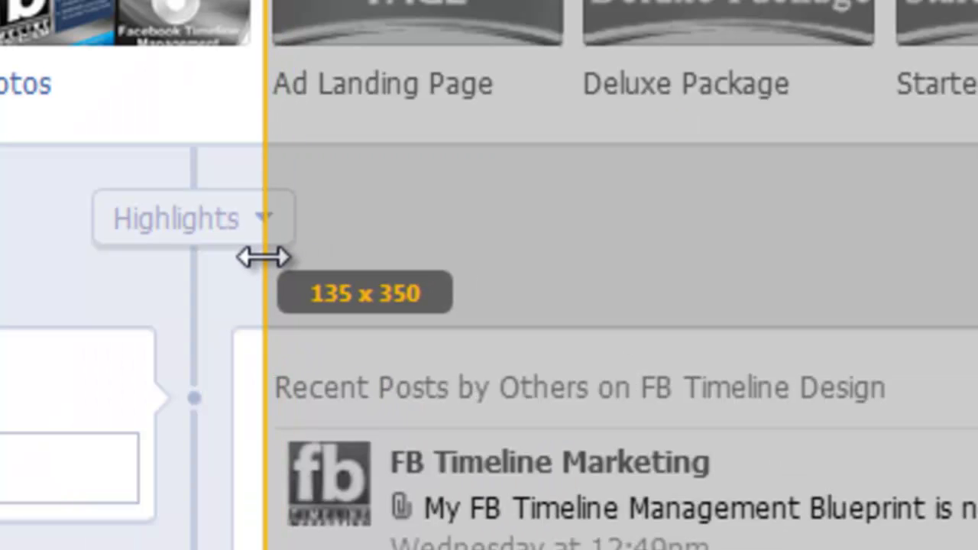
{"action": "left_click_drag", "start_coordinate": [263, 257], "coordinate": [251, 257]}
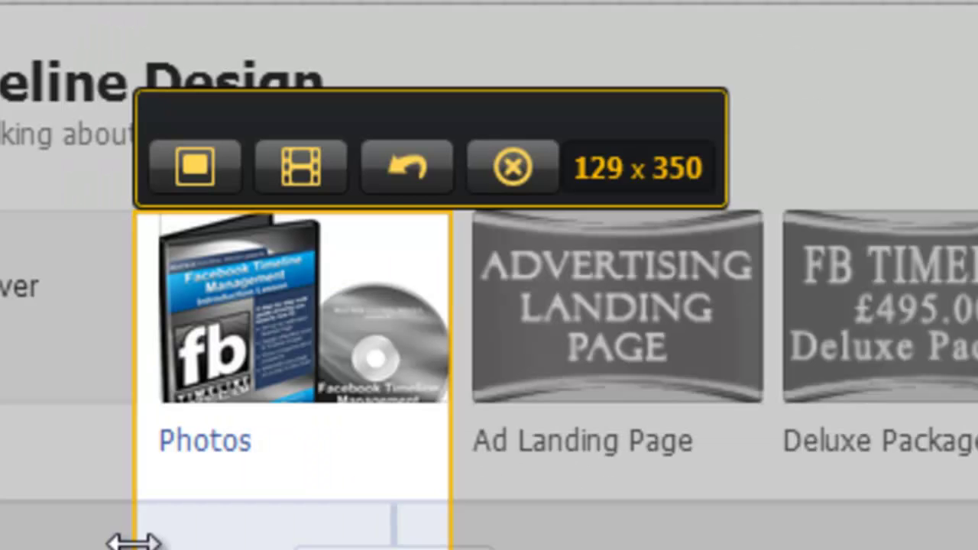
{"action": "left_click_drag", "start_coordinate": [0, 185], "coordinate": [0, 185]}
{"action": "left_click_drag", "start_coordinate": [222, 344], "coordinate": [212, 349]}
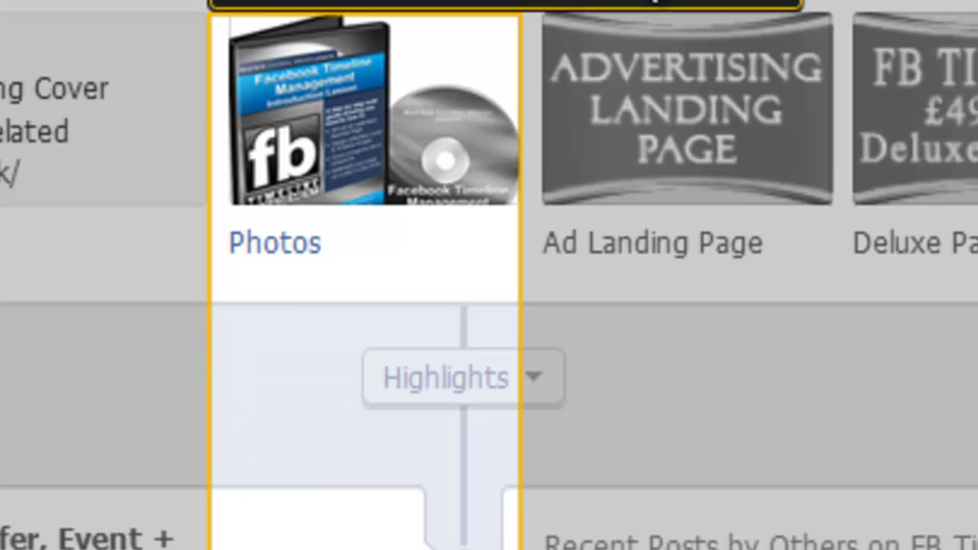
{"action": "left_click", "coordinate": [603, 4]}
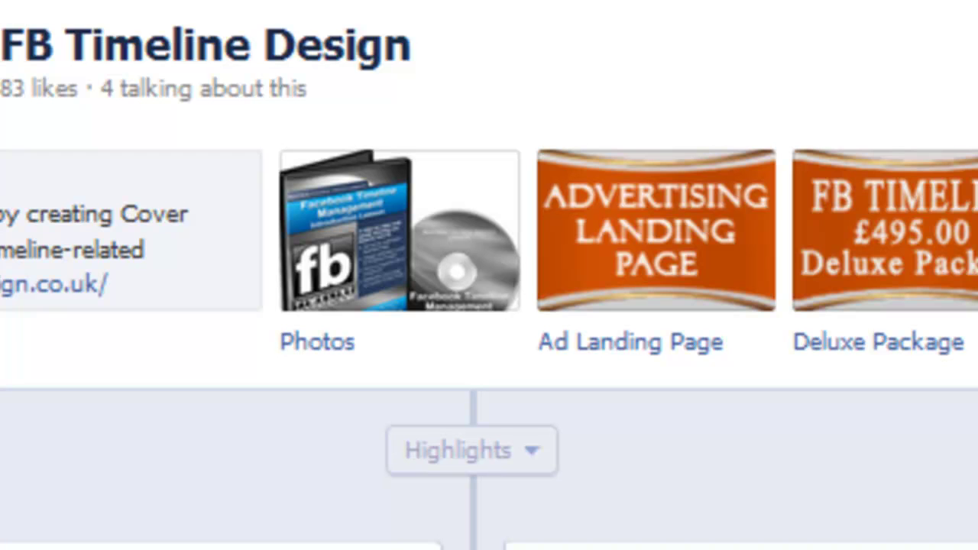
Frame a 111 x 74 screen capture region around the Photos thumbnail below the page name
{"action": "left_click_drag", "start_coordinate": [140, 125], "coordinate": [139, 149]}
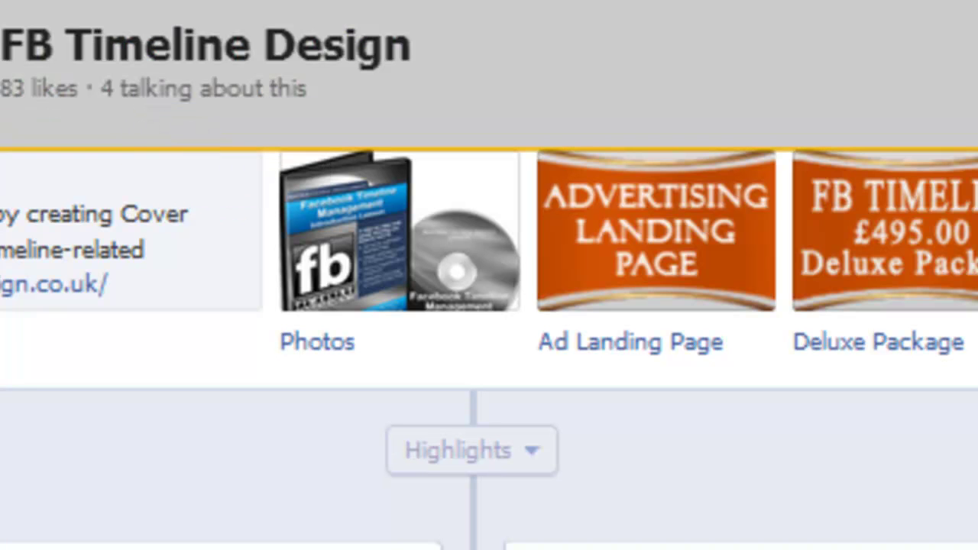
{"action": "left_click_drag", "start_coordinate": [977, 344], "coordinate": [518, 344]}
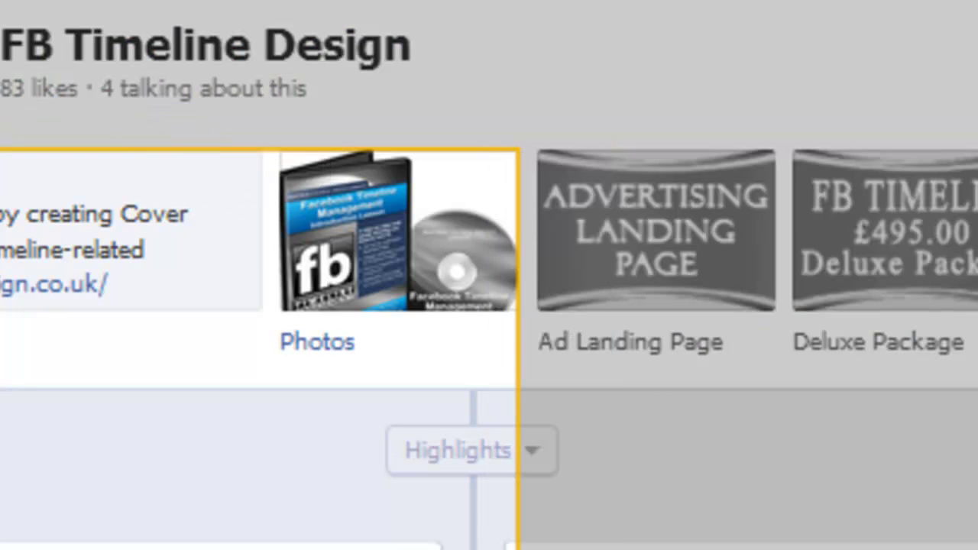
{"action": "left_click_drag", "start_coordinate": [0, 344], "coordinate": [260, 344]}
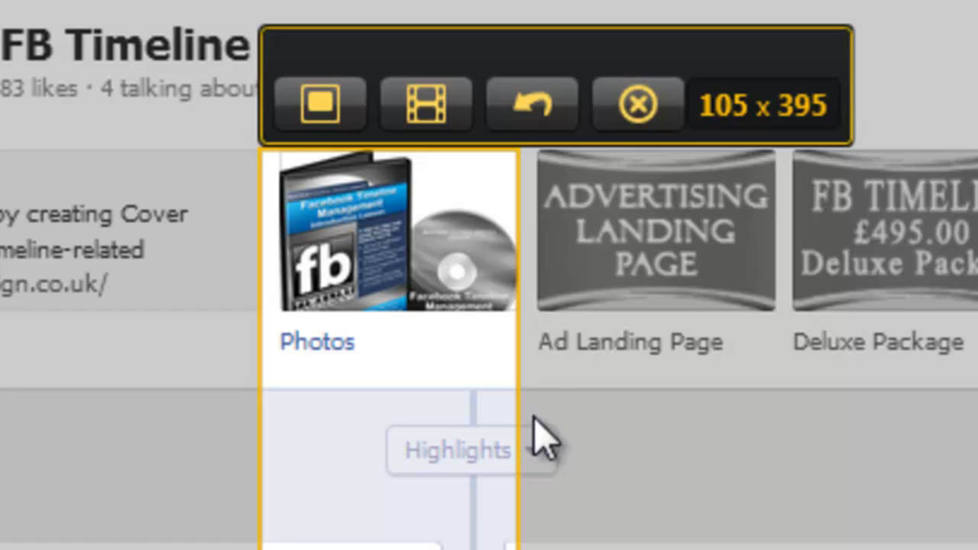
{"action": "left_click_drag", "start_coordinate": [519, 383], "coordinate": [529, 387]}
{"action": "left_click_drag", "start_coordinate": [262, 330], "coordinate": [259, 329]}
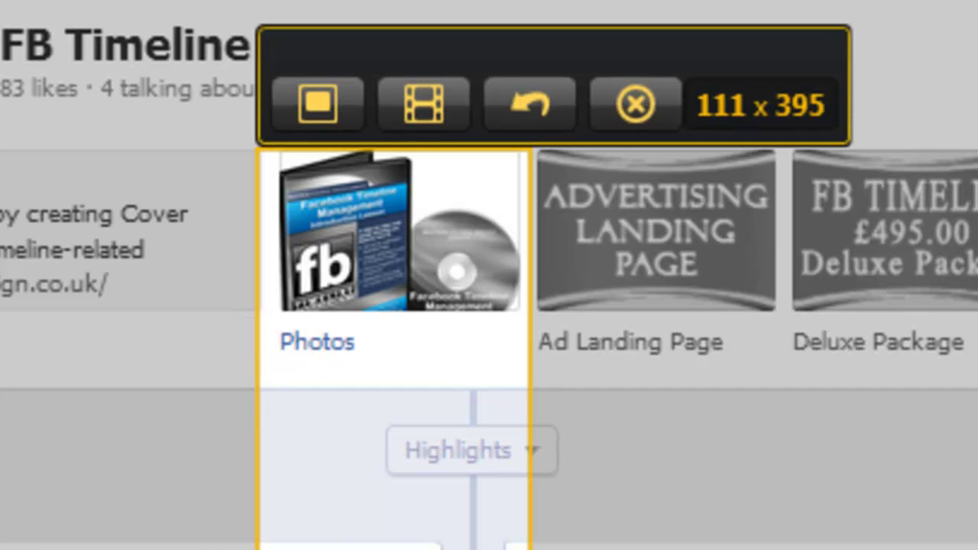
{"action": "left_click_drag", "start_coordinate": [382, 524], "coordinate": [360, 323]}
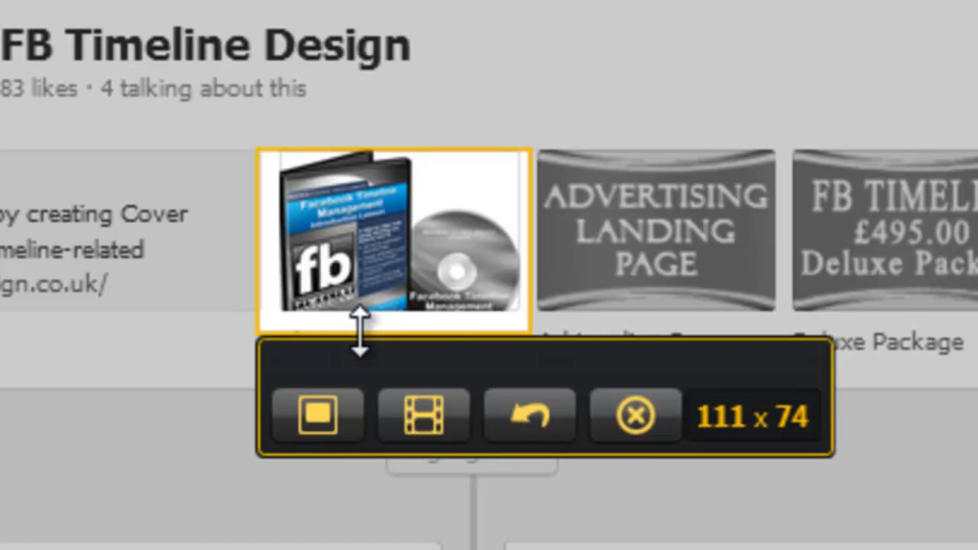
Capture the framed region as an image and save it to the Desktop as the PNG file 111_x_74
{"action": "left_click", "coordinate": [323, 407]}
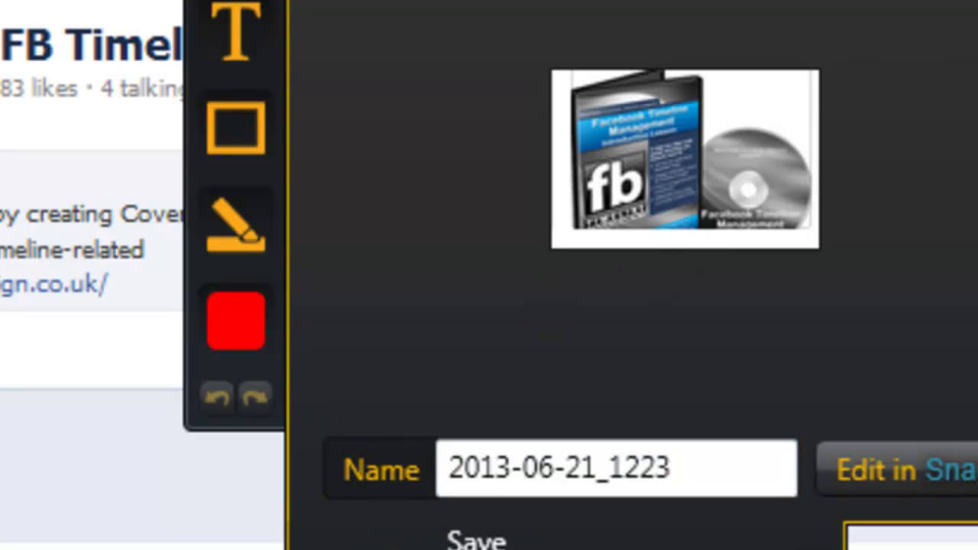
{"action": "left_click", "coordinate": [474, 539]}
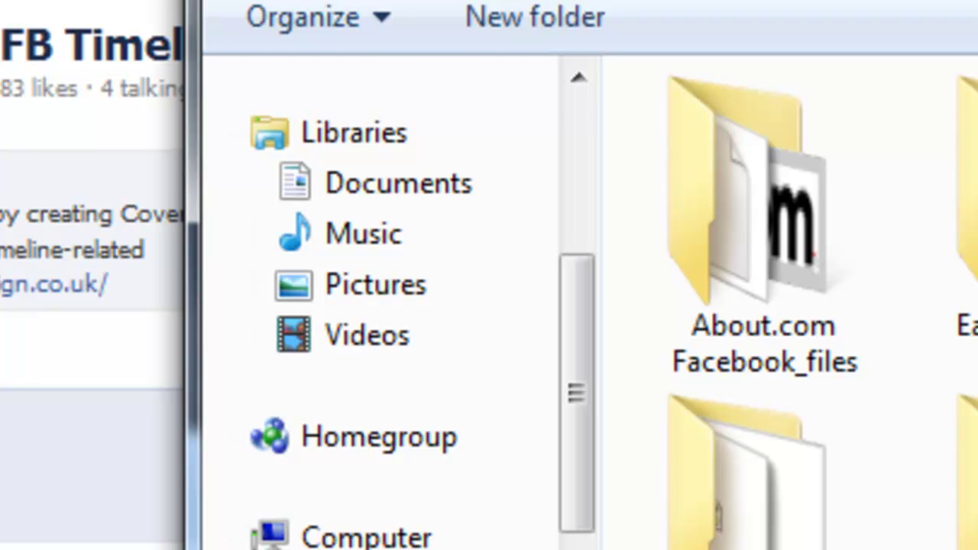
{"action": "key", "text": "Return"}
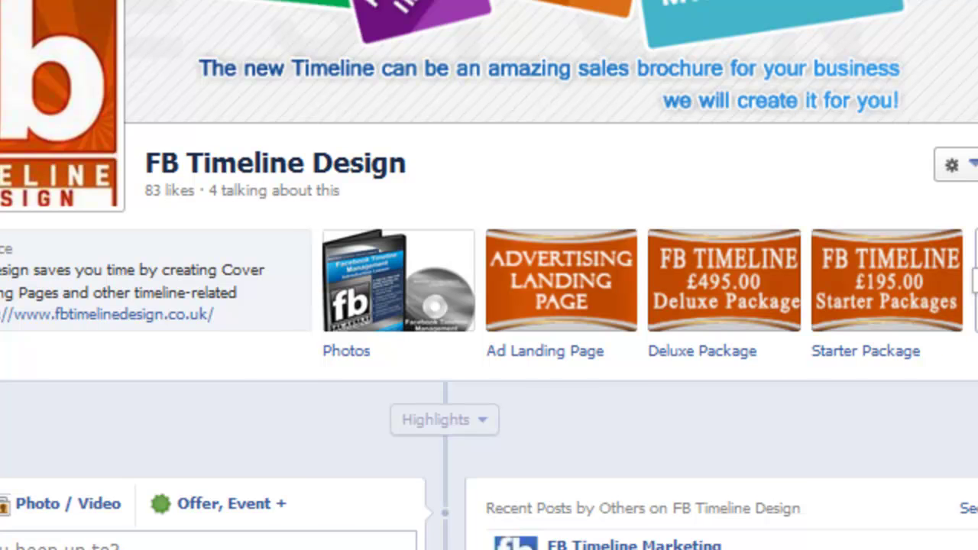
Expand the page's app thumbnails and open the settings of the Keep in Touch app
{"action": "left_click", "coordinate": [975, 281]}
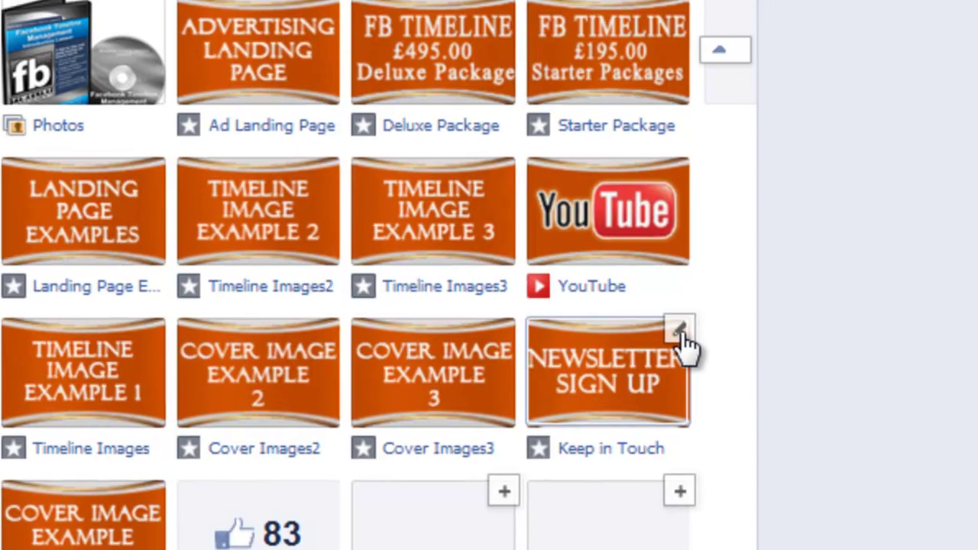
{"action": "left_click", "coordinate": [687, 353]}
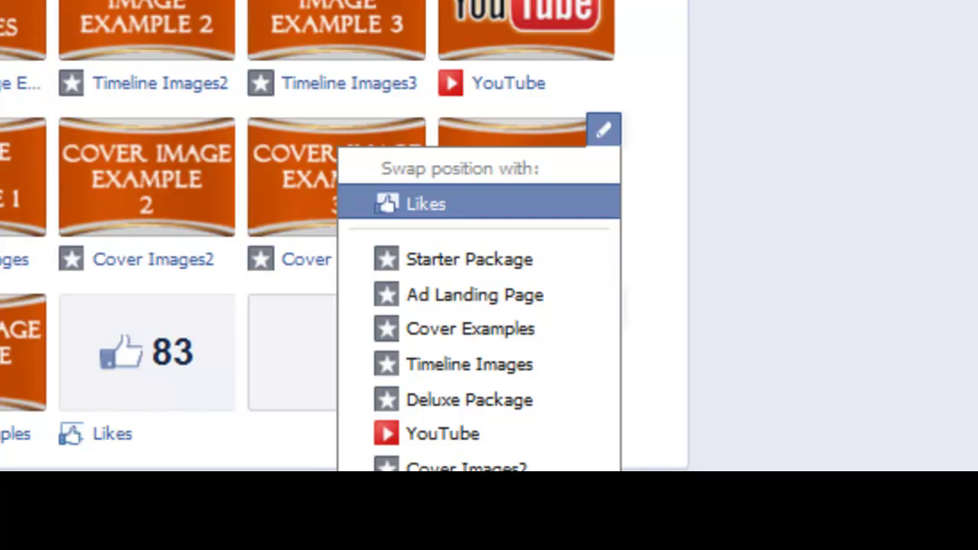
{"action": "scroll", "coordinate": [344, 229], "scroll_direction": "down", "scroll_amount": 5}
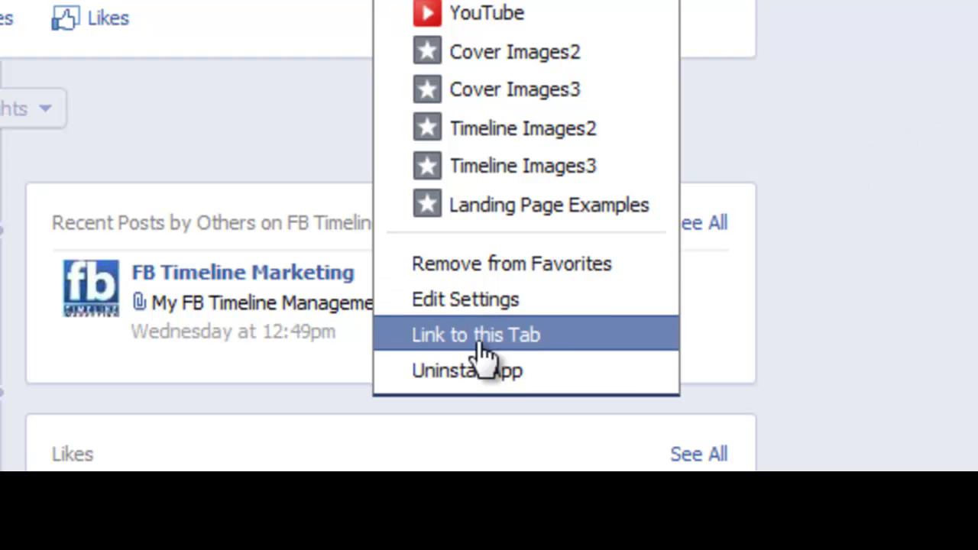
{"action": "left_click", "coordinate": [457, 304]}
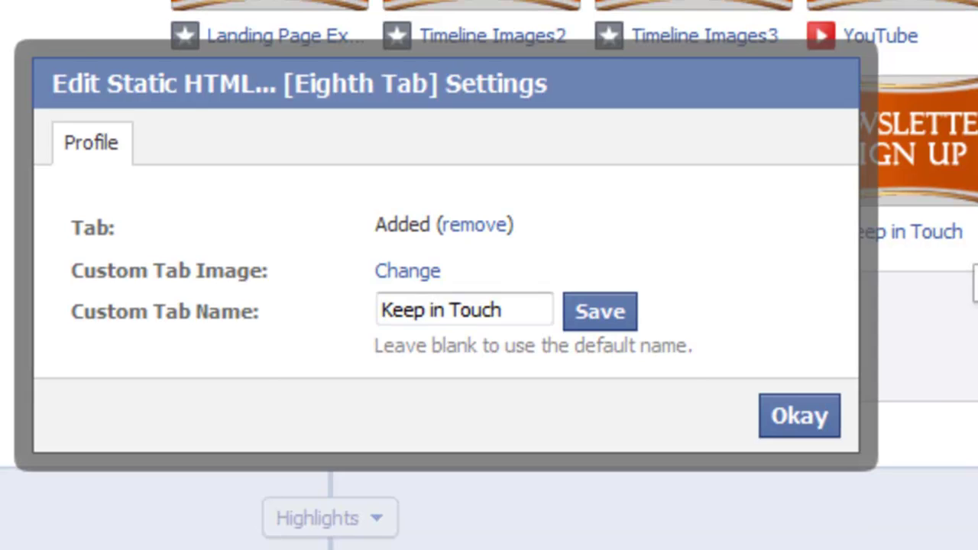
Replace the custom tab name with "Free Audio Tips" in the Eighth Tab settings
{"action": "left_click_drag", "start_coordinate": [520, 91], "coordinate": [211, 124]}
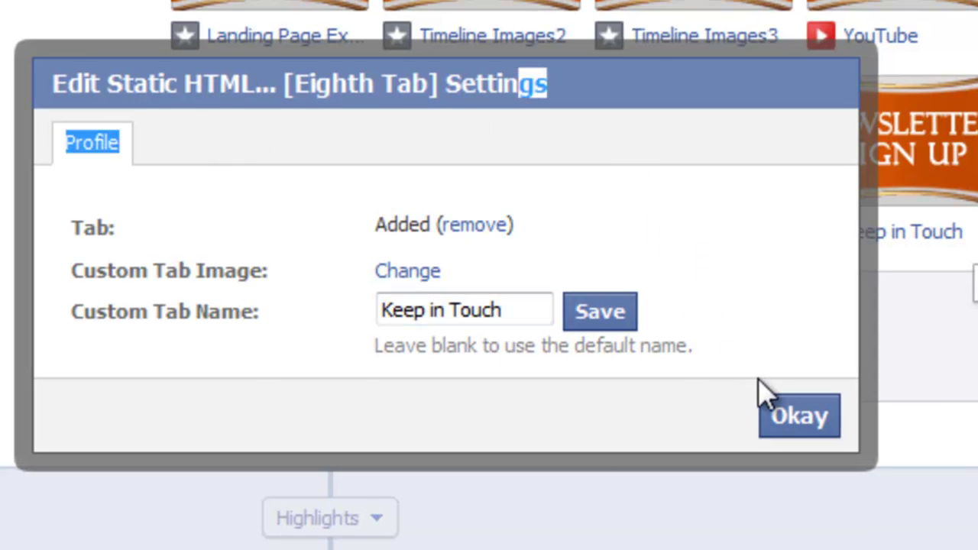
{"action": "left_click", "coordinate": [515, 308]}
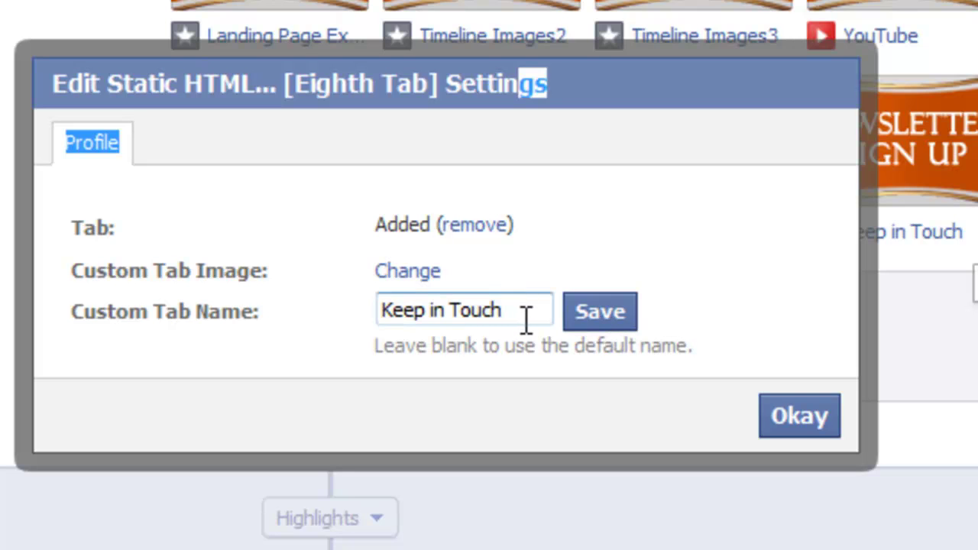
{"action": "left_click_drag", "start_coordinate": [526, 318], "coordinate": [344, 325]}
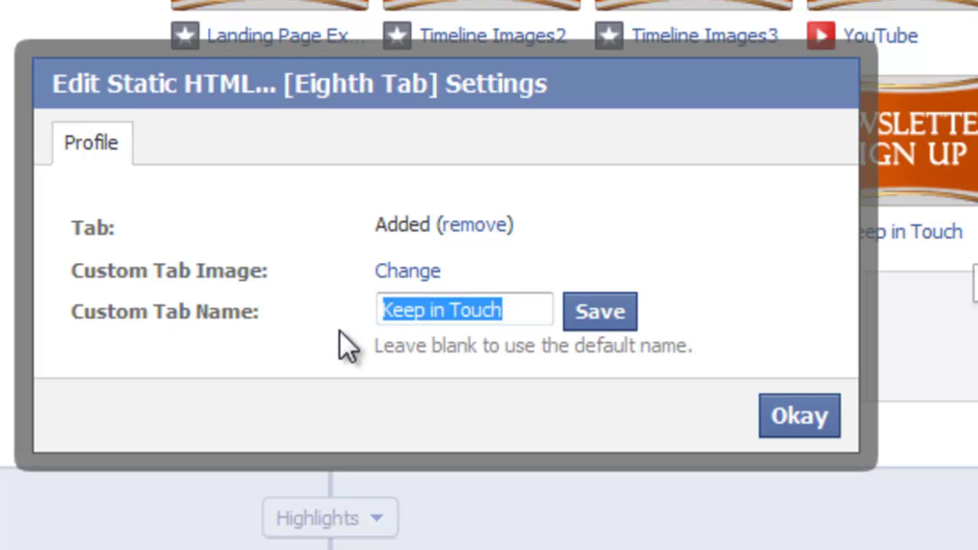
{"action": "type", "text": "Free Audio Ti"}
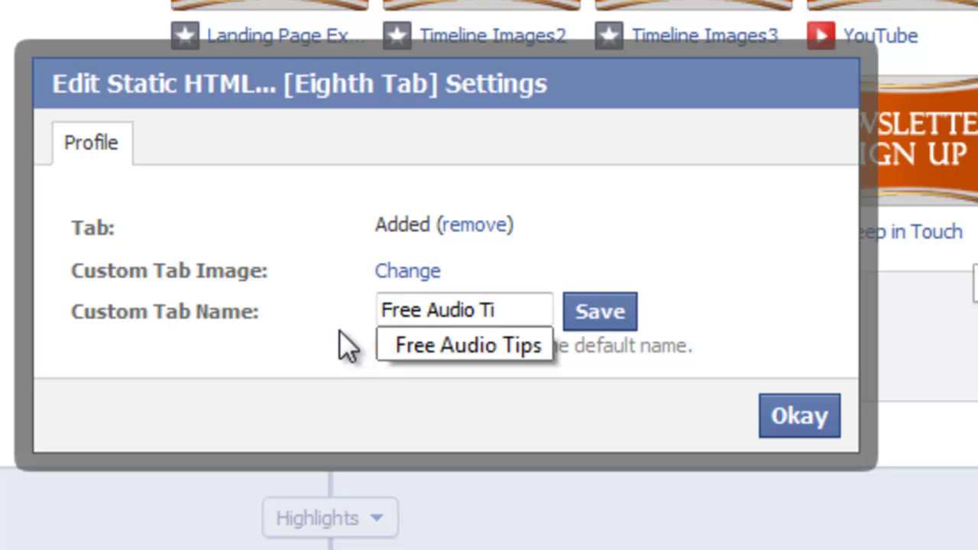
{"action": "type", "text": "ps"}
Replace the tab's Newsletter Sign Up image with the 111_x_74 PNG from the Desktop
{"action": "left_click", "coordinate": [401, 278]}
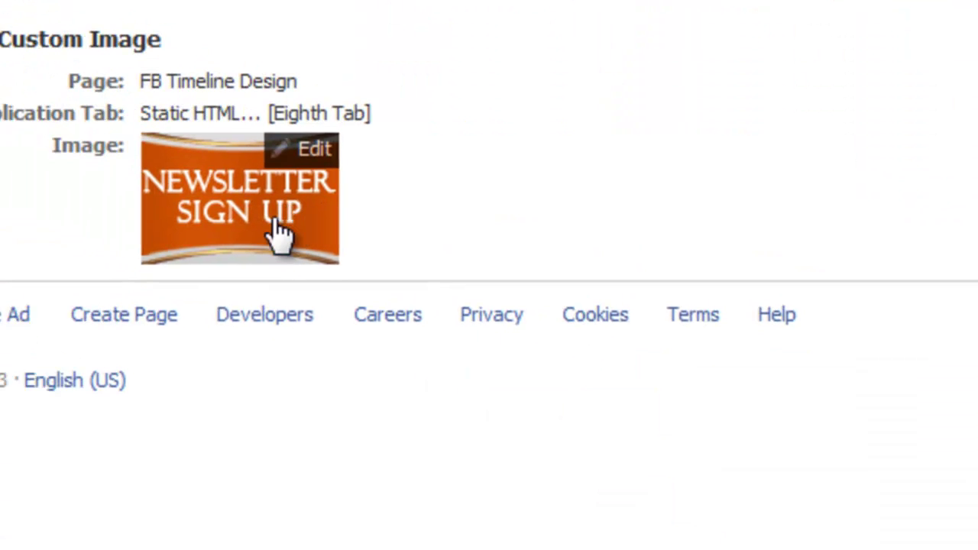
{"action": "left_click", "coordinate": [317, 153]}
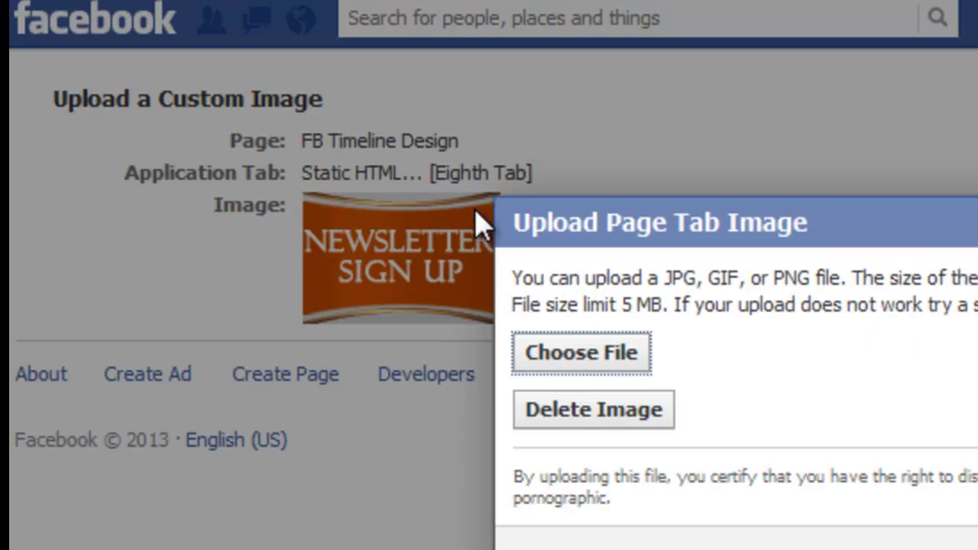
{"action": "left_click", "coordinate": [601, 370]}
{"action": "left_click_drag", "start_coordinate": [664, 175], "coordinate": [666, 302]}
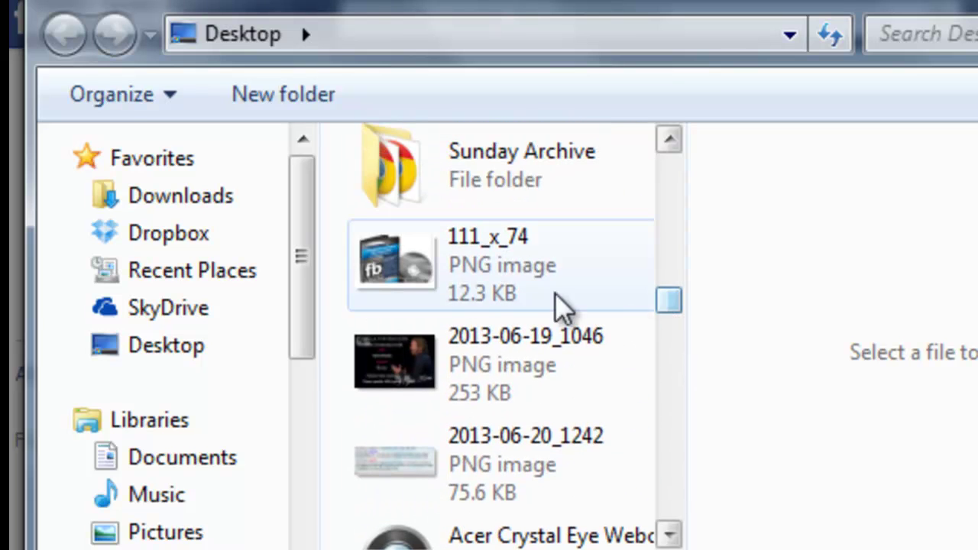
{"action": "double_click", "coordinate": [467, 280]}
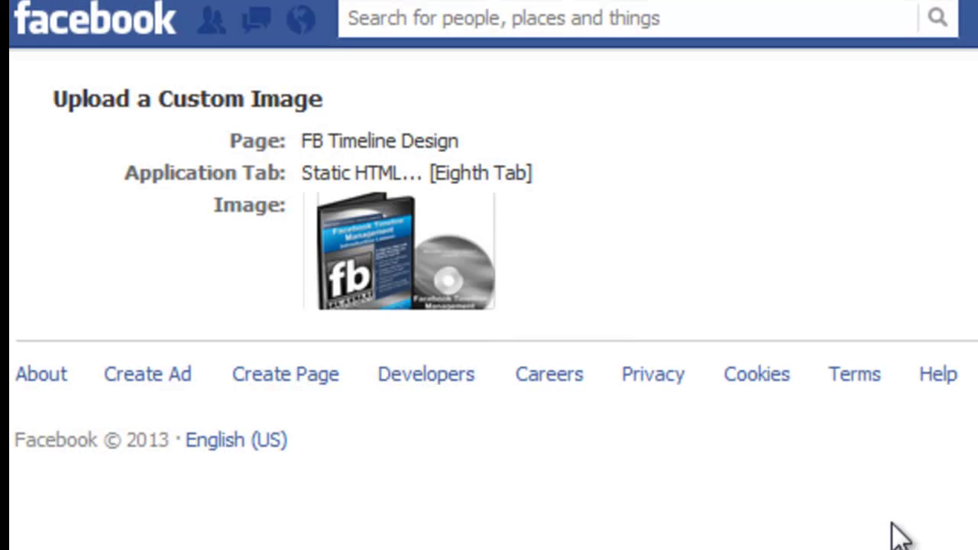
Save the custom tab name in the Eighth Tab settings and close the settings dialog
{"action": "mouse_move", "coordinate": [459, 273]}
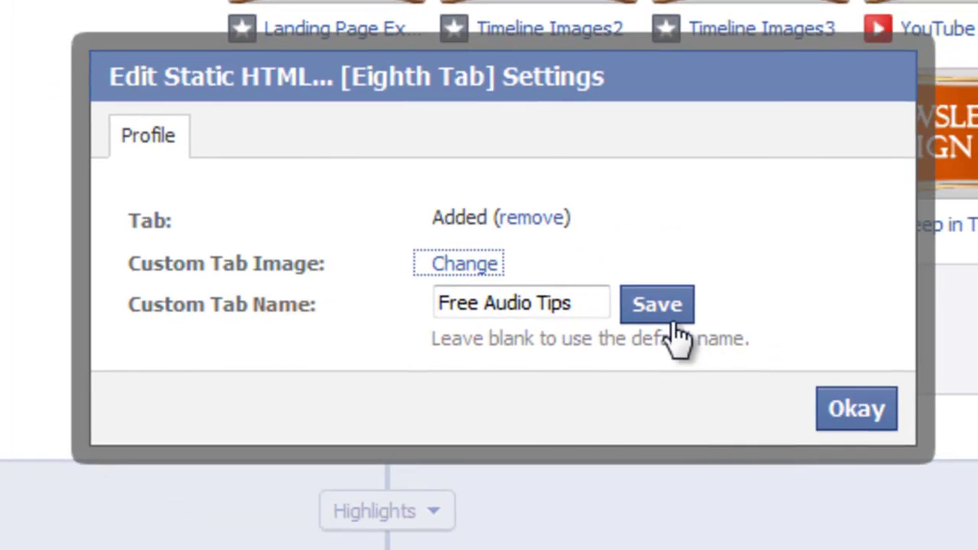
{"action": "left_click", "coordinate": [666, 320]}
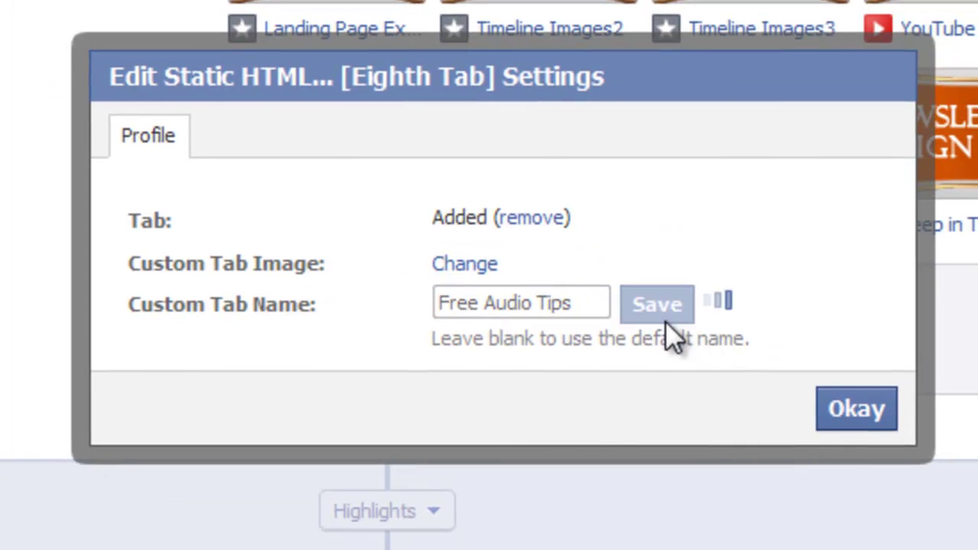
{"action": "left_click", "coordinate": [858, 413]}
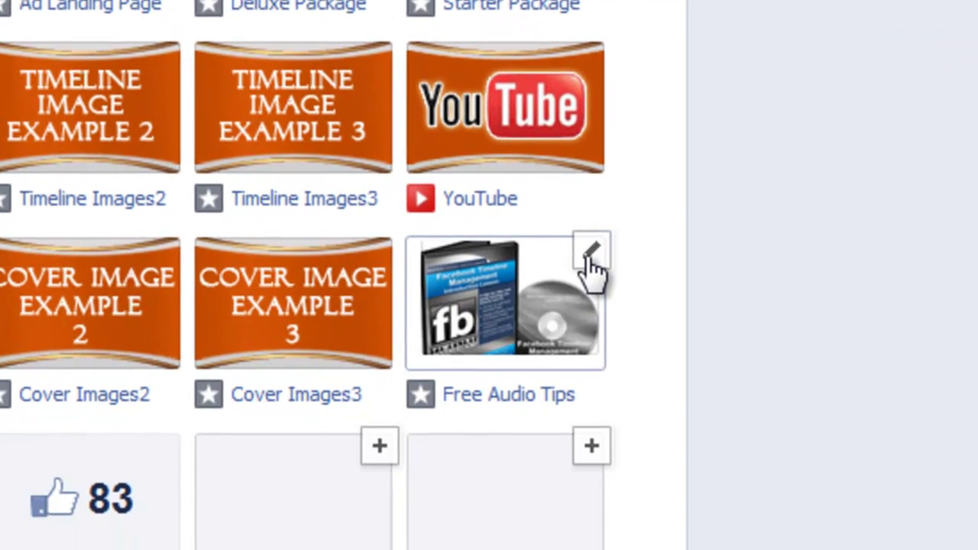
Swap the Free Audio Tips app's position with Deluxe Package and collapse the expanded app thumbnails
{"action": "left_click", "coordinate": [714, 439]}
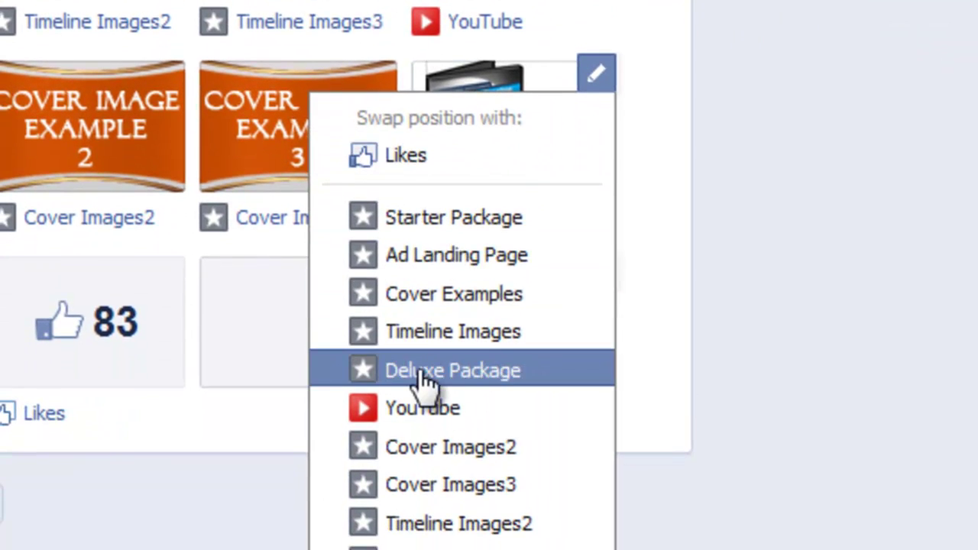
{"action": "left_click", "coordinate": [421, 372]}
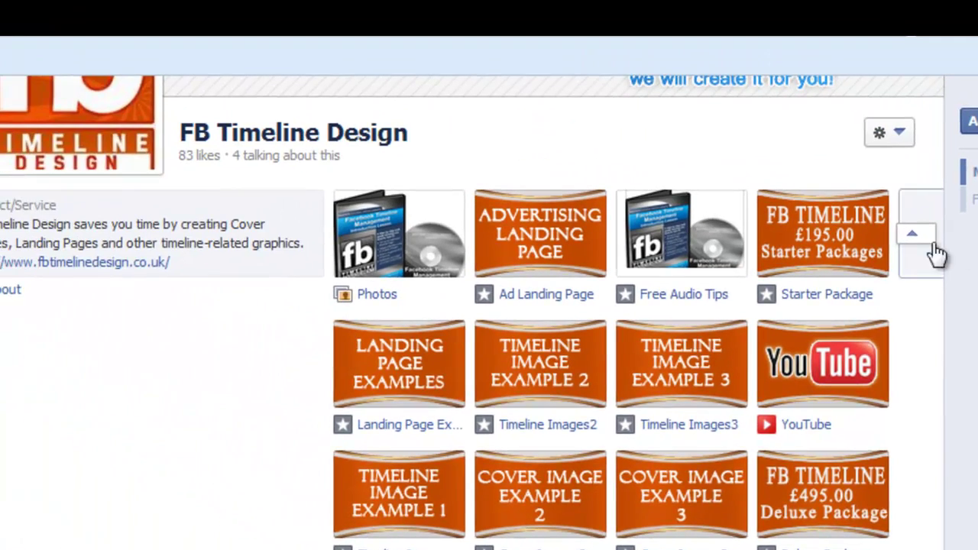
{"action": "left_click", "coordinate": [905, 220]}
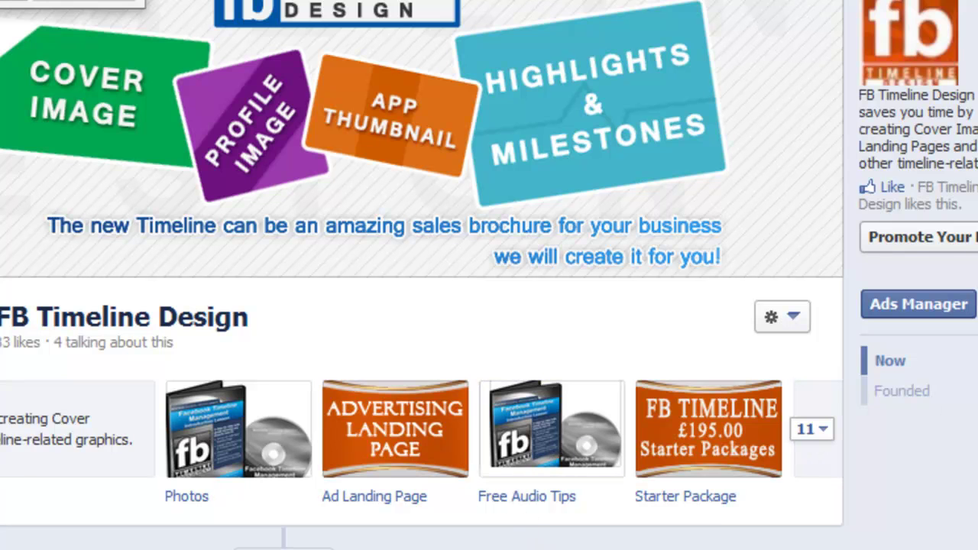
{"action": "scroll", "coordinate": [489, 306], "scroll_direction": "down", "scroll_amount": 5}
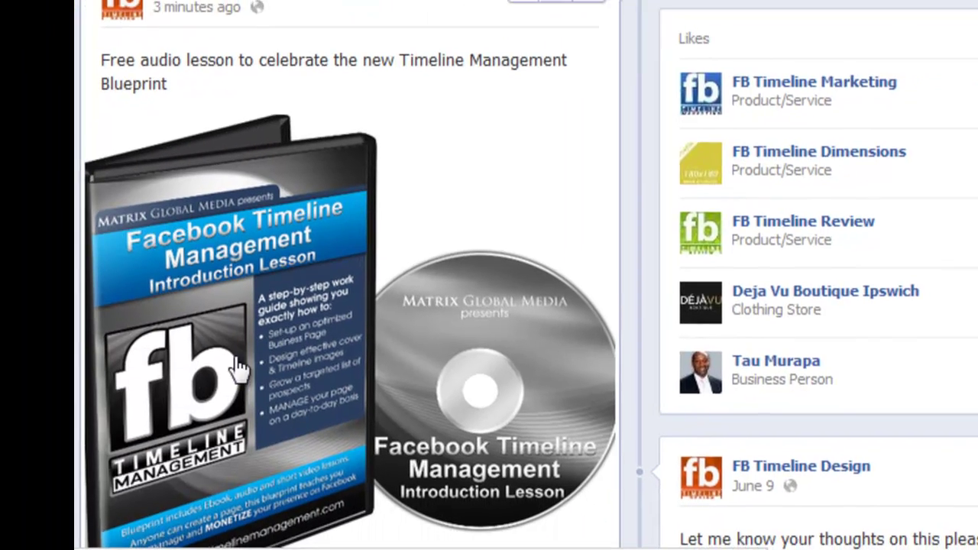